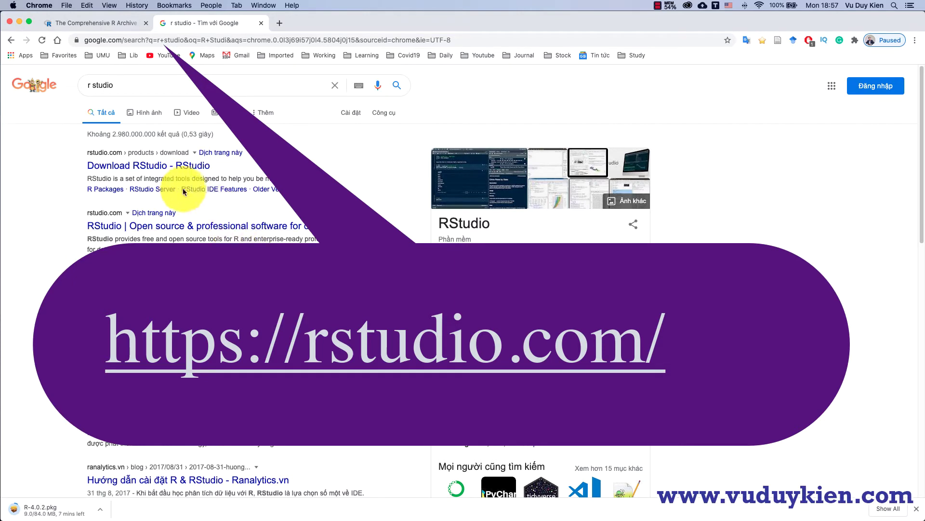
Step: Open the RStudio download page from the search results and choose the free open-source RStudio Desktop download
{"action": "left_click", "coordinate": [171, 168]}
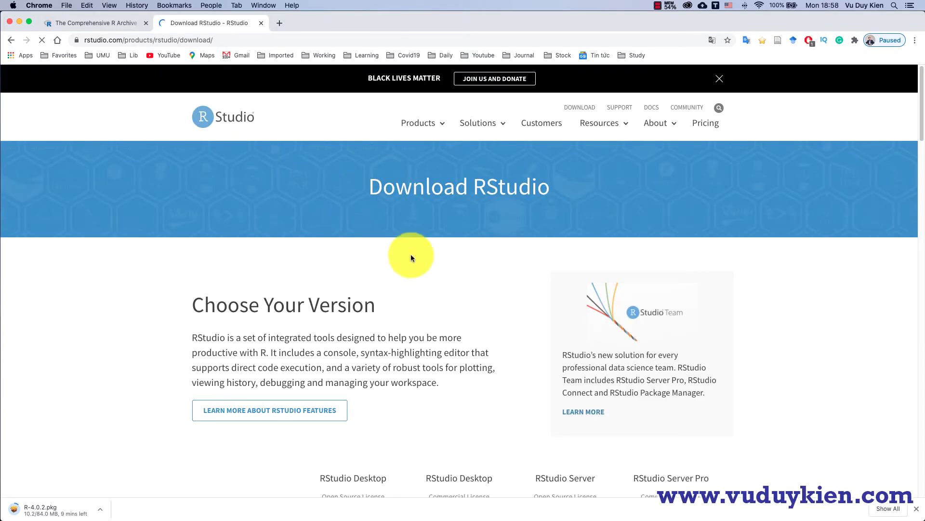
{"action": "scroll", "coordinate": [430, 240], "scroll_direction": "down", "scroll_amount": 5}
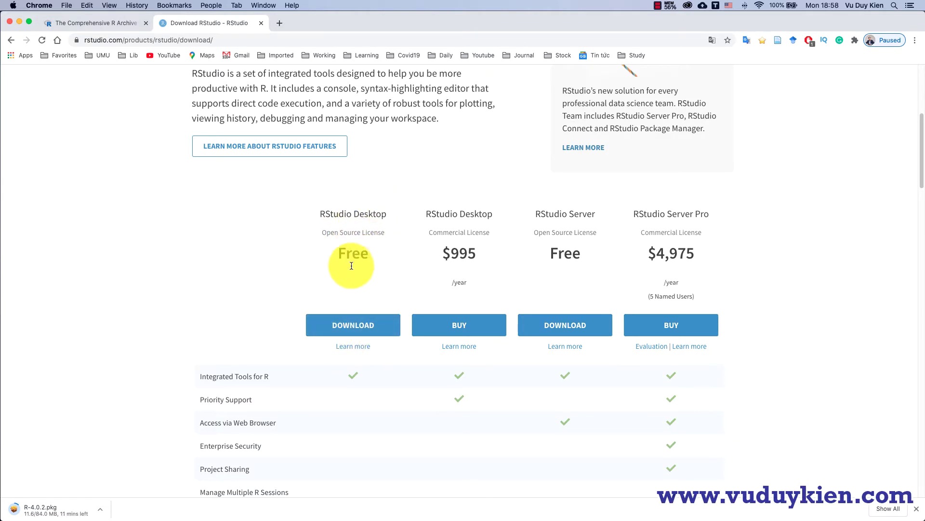
{"action": "left_click", "coordinate": [363, 327]}
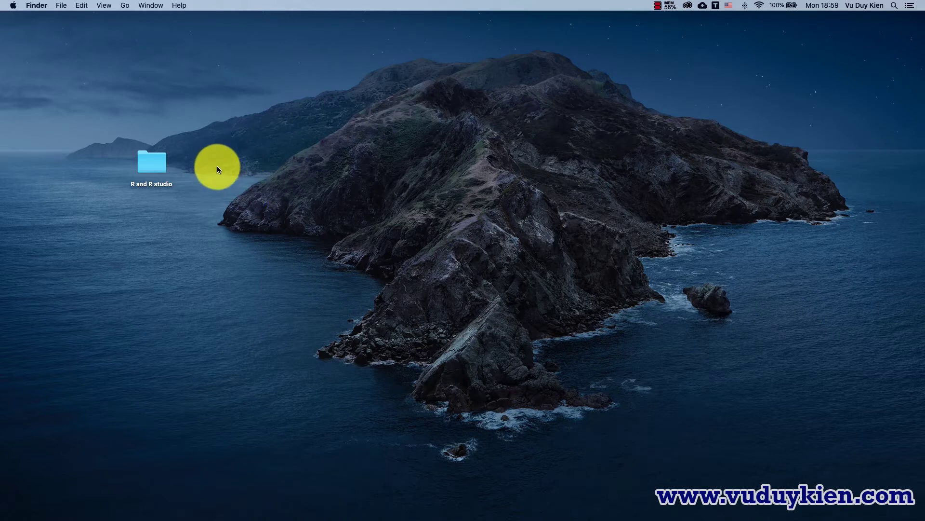
Step: Open the "R and R studio" desktop folder and examine the R-4.0.2.pkg and RStudio-1.3.1093.dmg installer files
{"action": "double_click", "coordinate": [157, 163]}
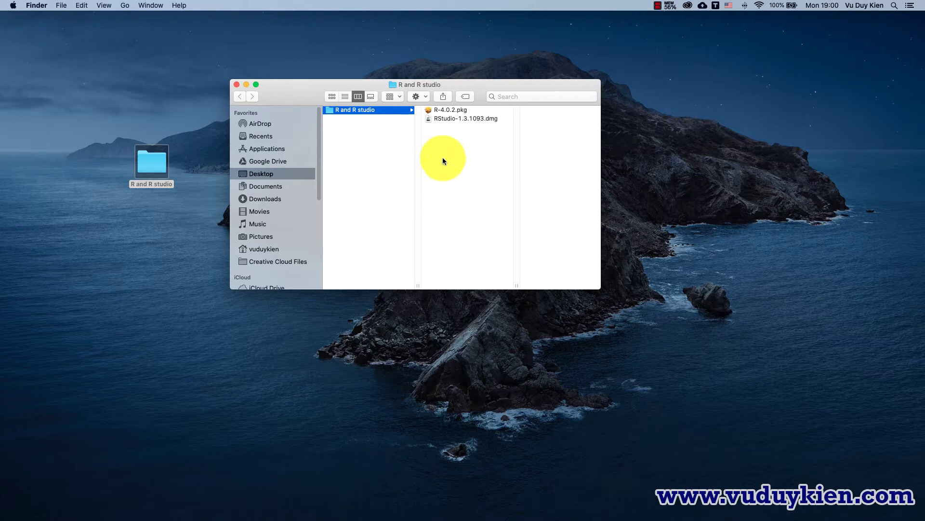
{"action": "left_click", "coordinate": [463, 128]}
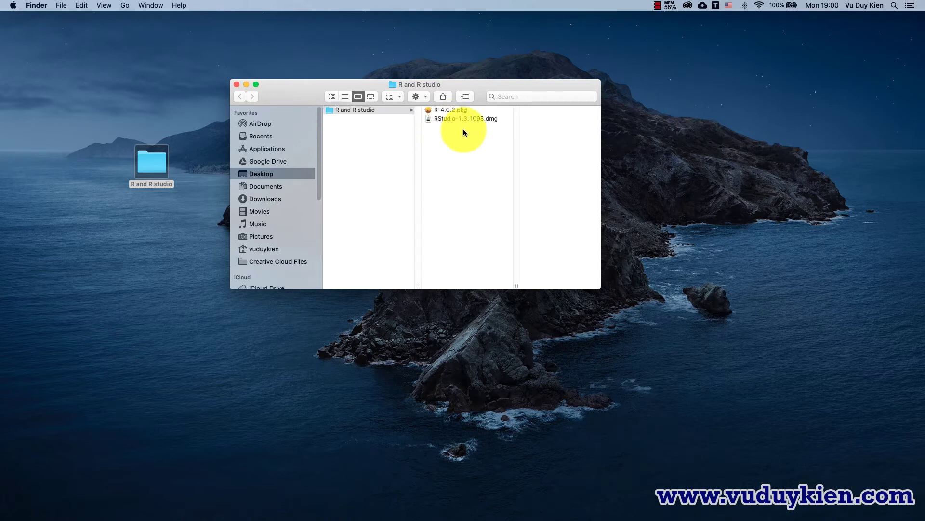
{"action": "left_click", "coordinate": [435, 111]}
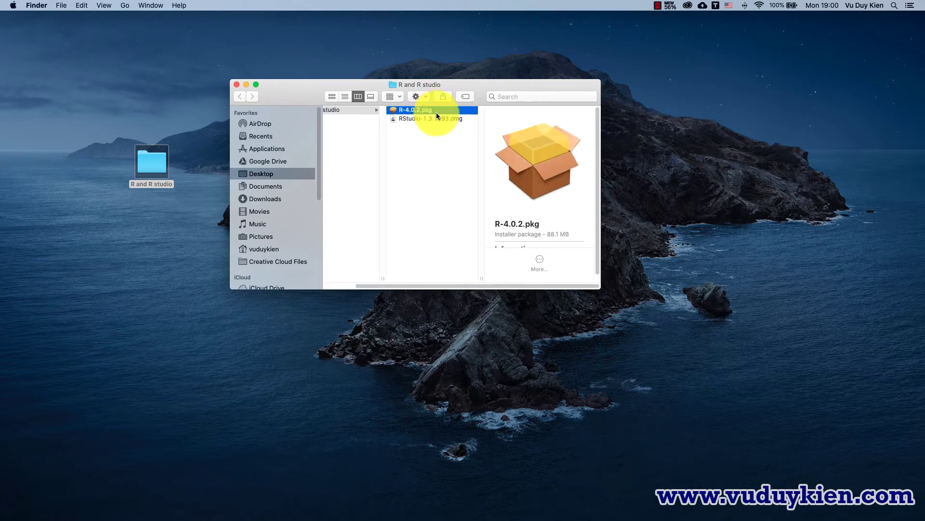
{"action": "left_click", "coordinate": [406, 120]}
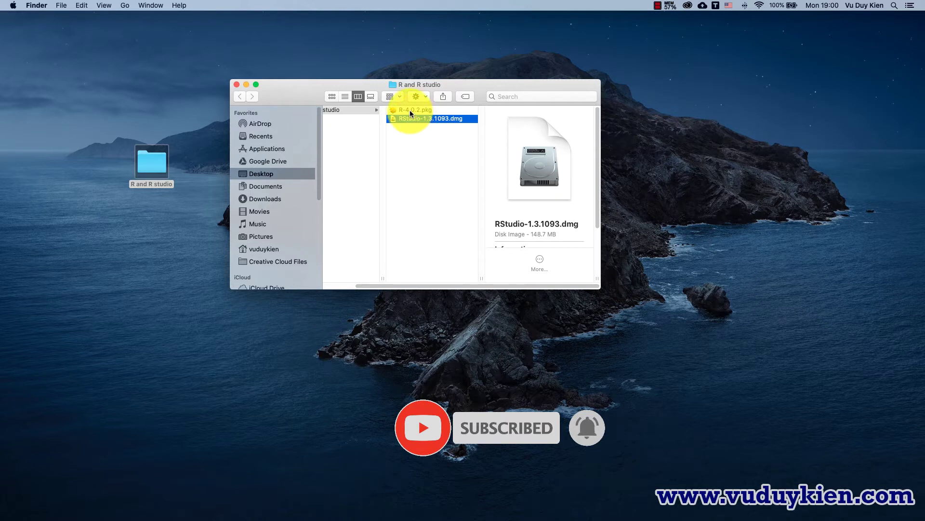
{"action": "left_click", "coordinate": [410, 111]}
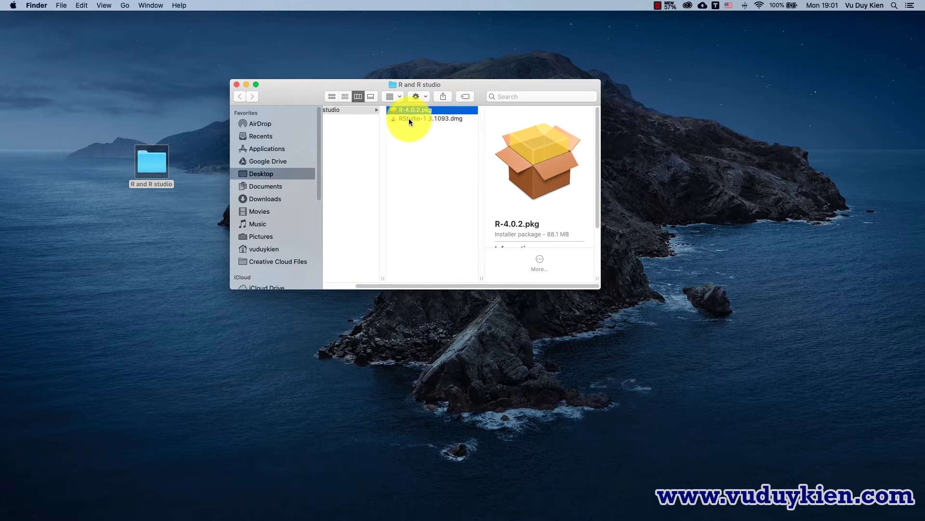
{"action": "left_click", "coordinate": [410, 119]}
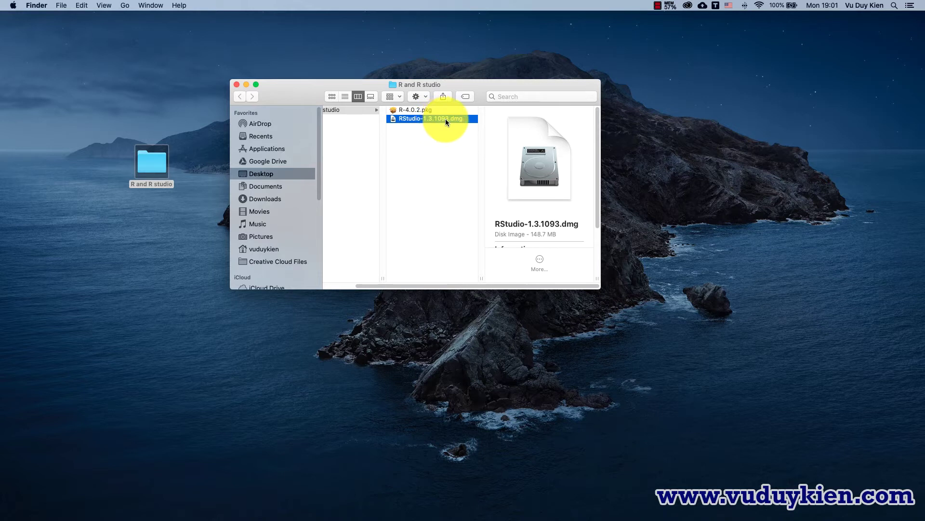
{"action": "left_click", "coordinate": [448, 166]}
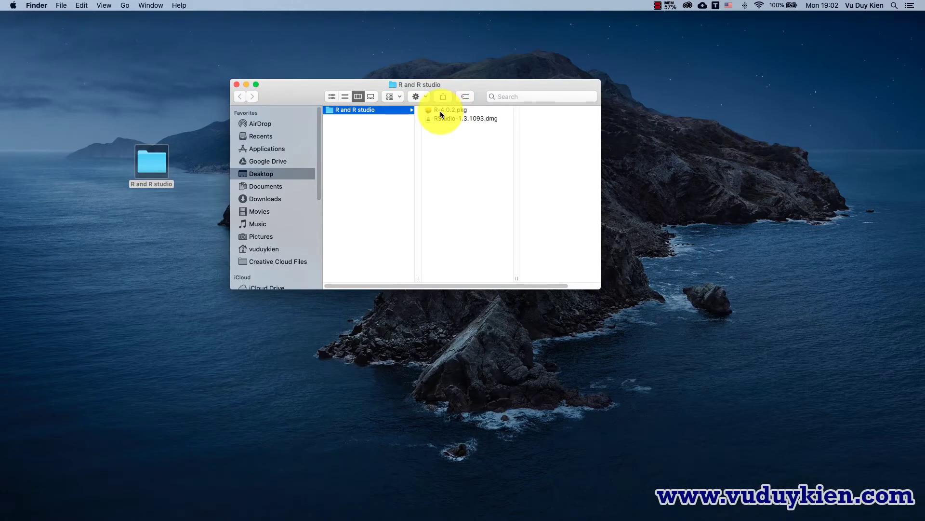
Step: Launch the R-4.0.2.pkg installer from the folder and move its window over the folder window
{"action": "left_click", "coordinate": [438, 110]}
{"action": "double_click", "coordinate": [412, 110]}
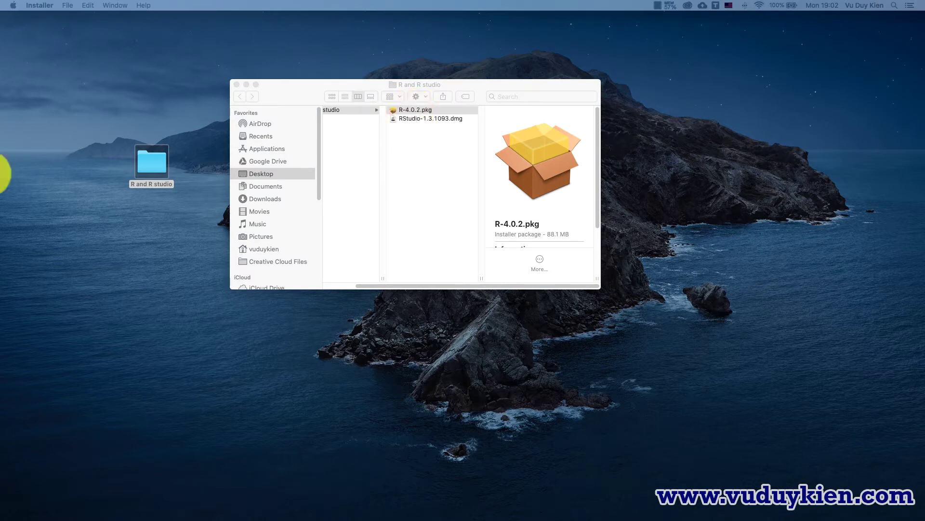
{"action": "left_click_drag", "start_coordinate": [447, 59], "coordinate": [435, 94]}
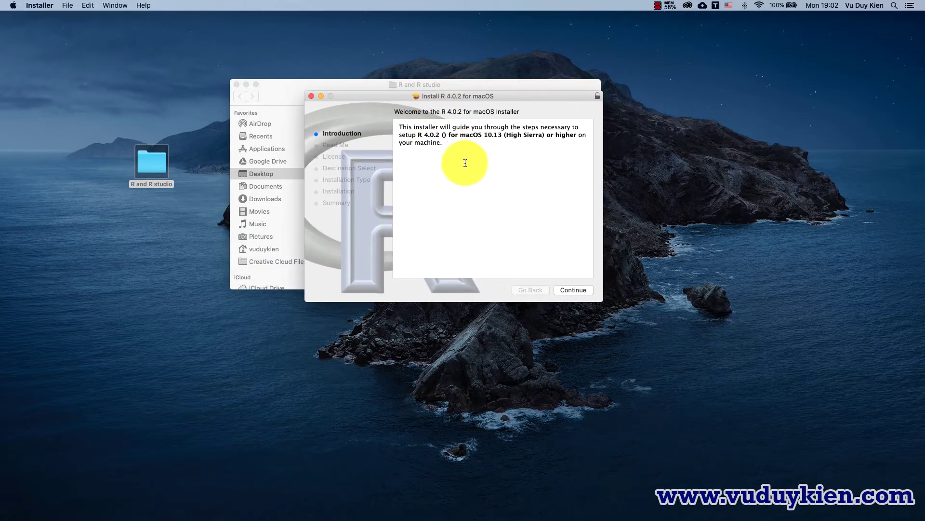
Step: Accept the license agreement, perform the standard R 4.0.2 installation on Macintosh HD, and close the installer
{"action": "left_click", "coordinate": [571, 289]}
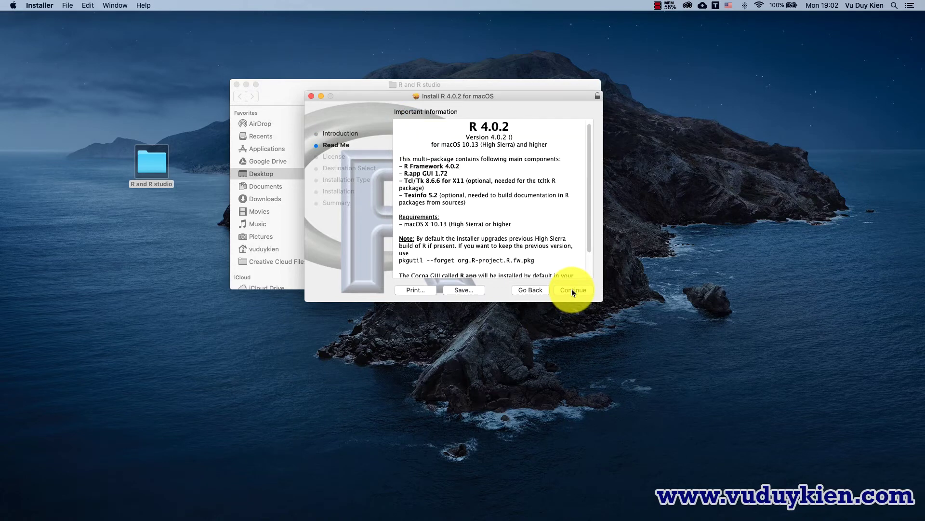
{"action": "scroll", "coordinate": [589, 241], "scroll_direction": "down", "scroll_amount": 3}
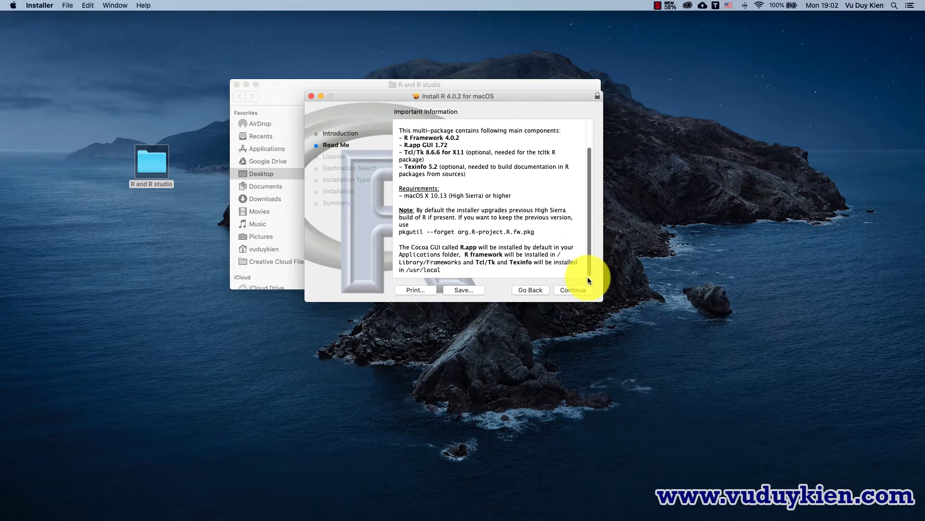
{"action": "left_click", "coordinate": [574, 289]}
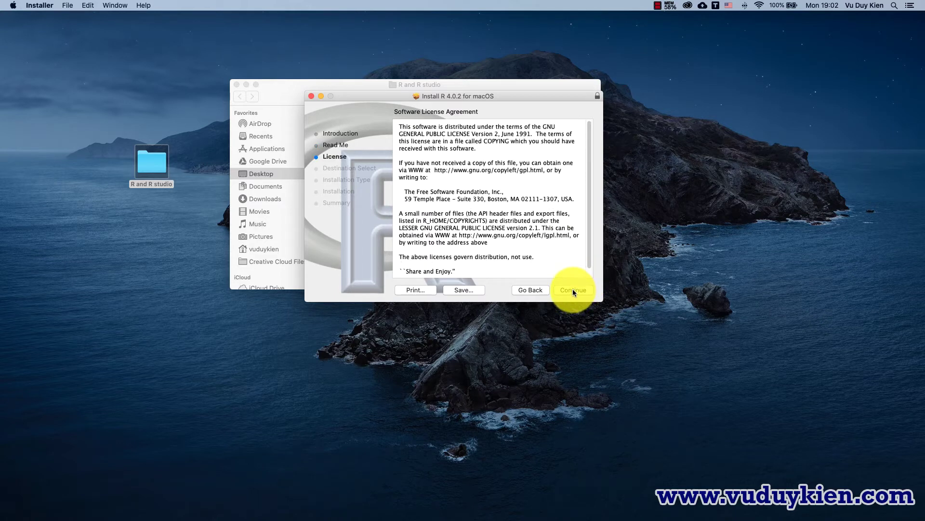
{"action": "left_click", "coordinate": [573, 290]}
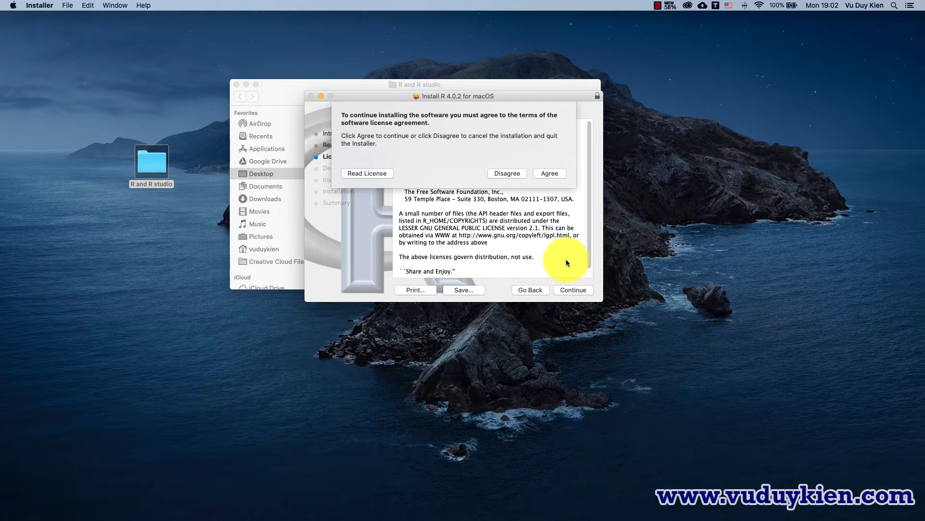
{"action": "left_click", "coordinate": [547, 173]}
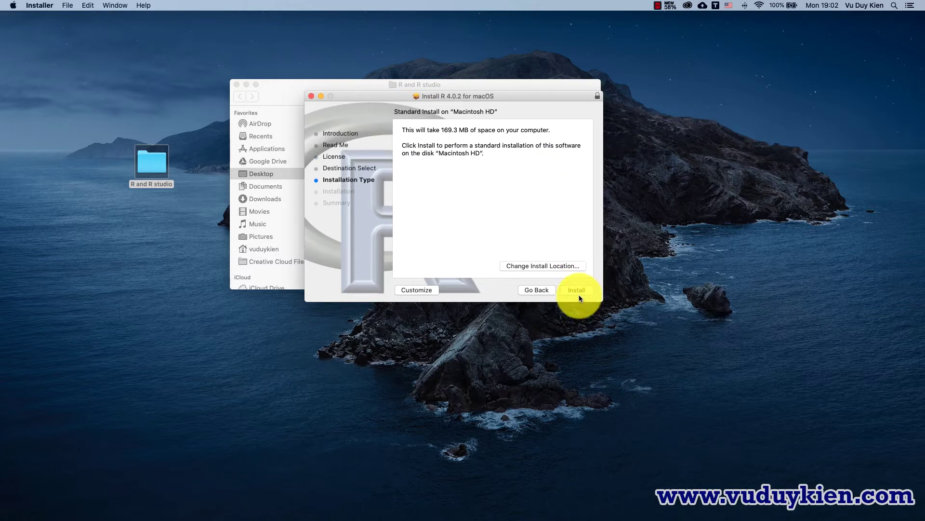
{"action": "left_click", "coordinate": [576, 289]}
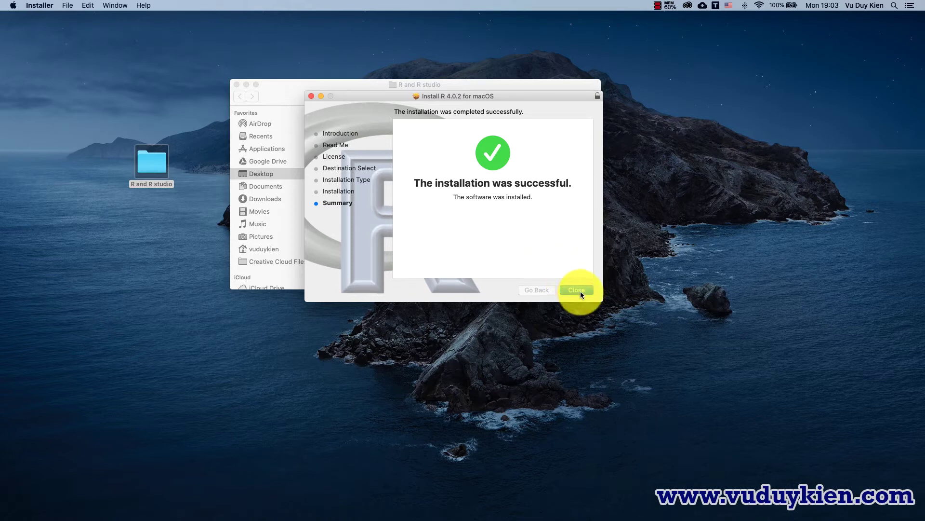
{"action": "left_click", "coordinate": [580, 292]}
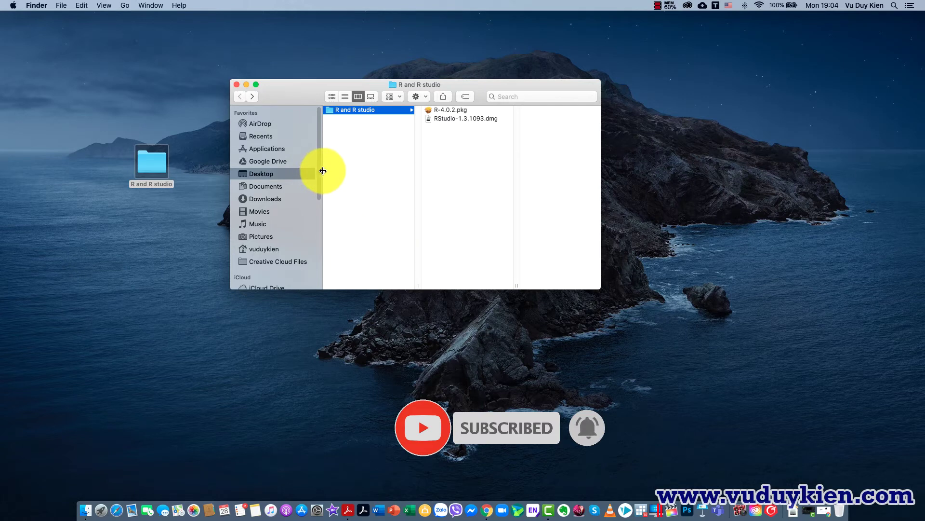
Step: Launch R from the Applications folder to check its enlarged console, and close the session without saving the workspace image
{"action": "left_click", "coordinate": [254, 149]}
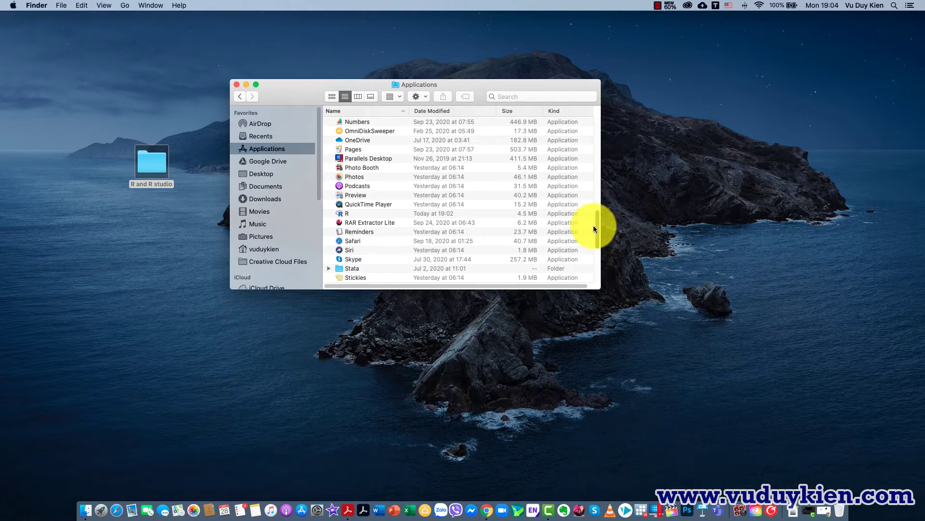
{"action": "left_click", "coordinate": [346, 216]}
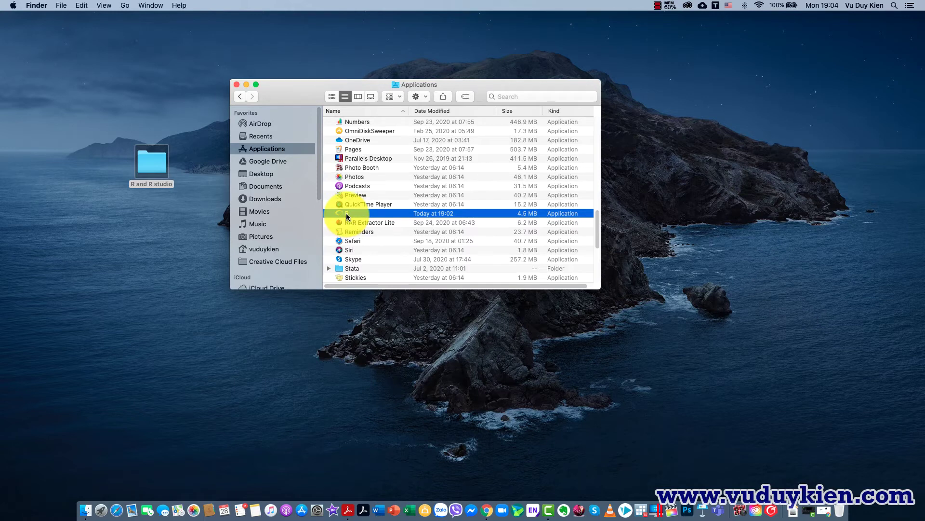
{"action": "double_click", "coordinate": [347, 216]}
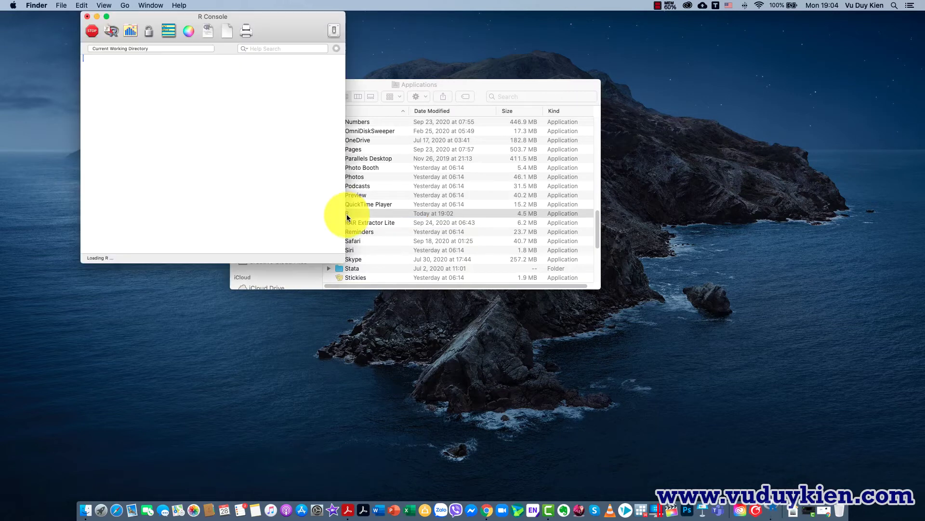
{"action": "left_click_drag", "start_coordinate": [287, 27], "coordinate": [361, 74]}
{"action": "left_click_drag", "start_coordinate": [419, 309], "coordinate": [640, 388]}
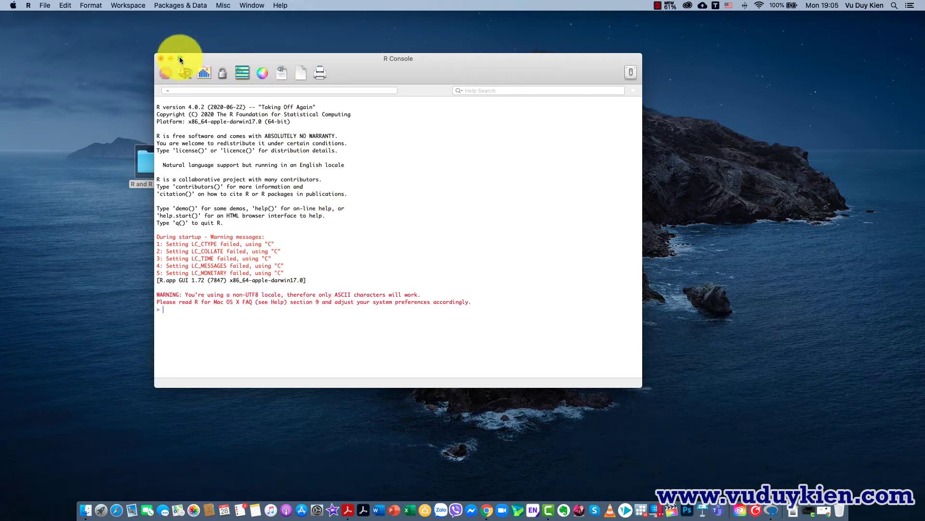
{"action": "left_click", "coordinate": [161, 58]}
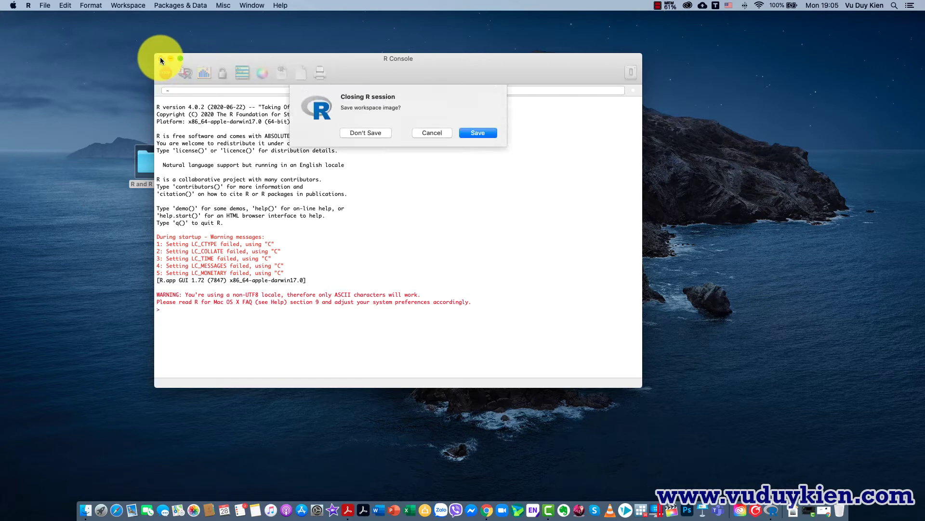
{"action": "left_click", "coordinate": [363, 133]}
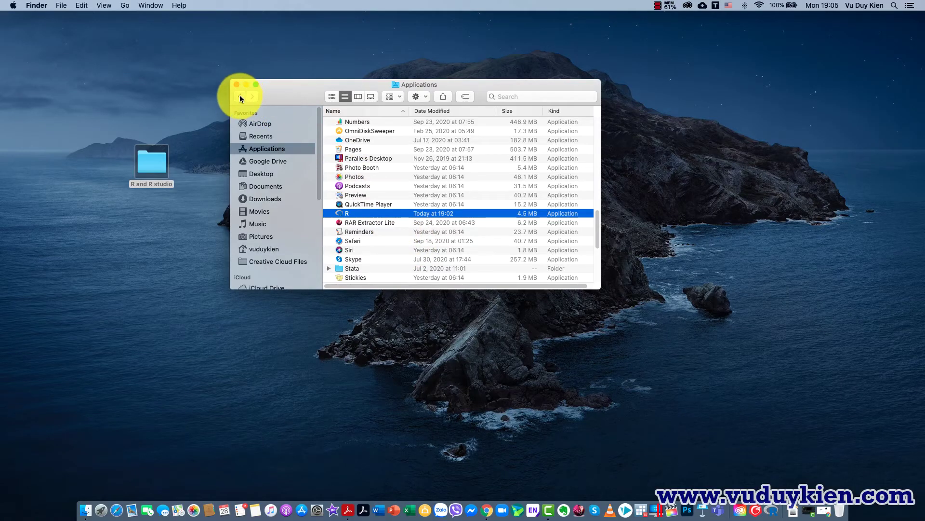
Step: Go back to the installer folder, open the RStudio-1.3.1093.dmg disk image and copy RStudio into Applications
{"action": "left_click", "coordinate": [240, 97]}
{"action": "double_click", "coordinate": [451, 120]}
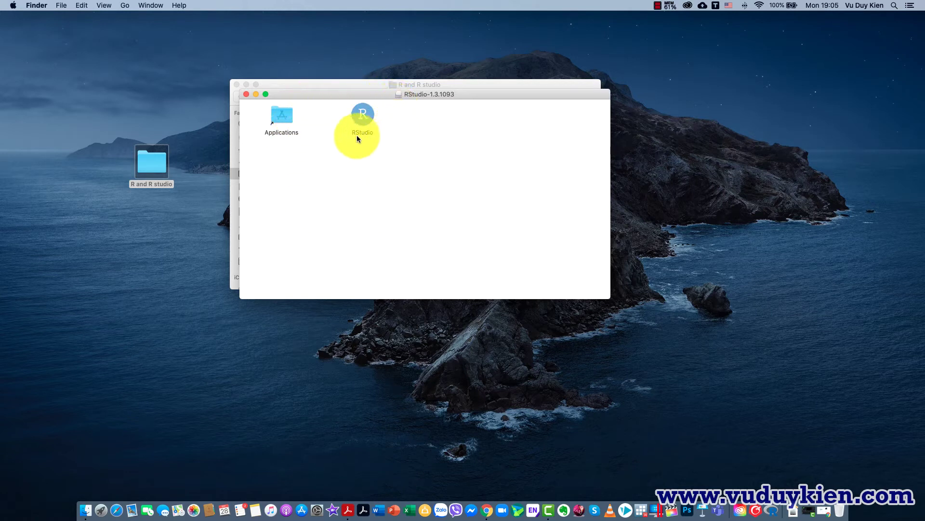
{"action": "left_click_drag", "start_coordinate": [378, 99], "coordinate": [395, 154]}
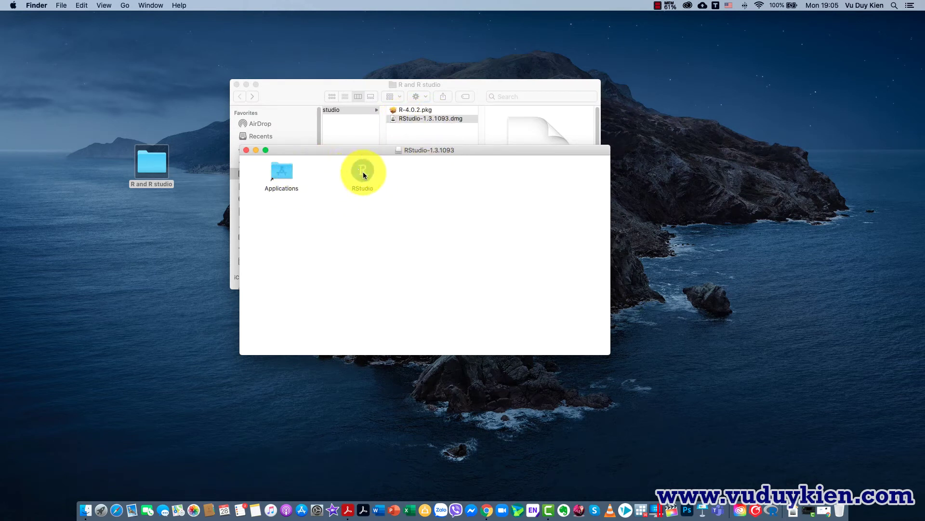
{"action": "left_click_drag", "start_coordinate": [363, 175], "coordinate": [287, 180]}
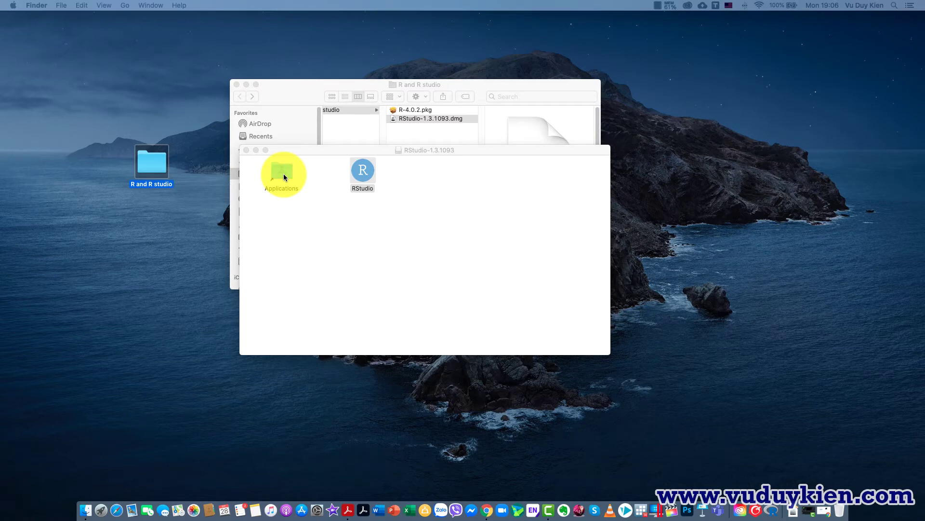
Step: Launch RStudio from the Applications folder and allow the app downloaded from the Internet to open
{"action": "left_click", "coordinate": [284, 174]}
{"action": "double_click", "coordinate": [284, 175]}
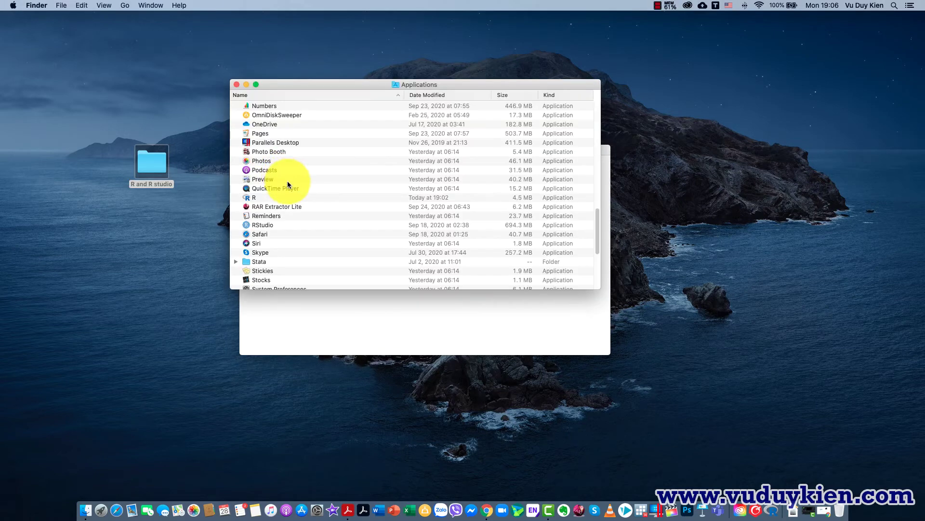
{"action": "left_click", "coordinate": [257, 225]}
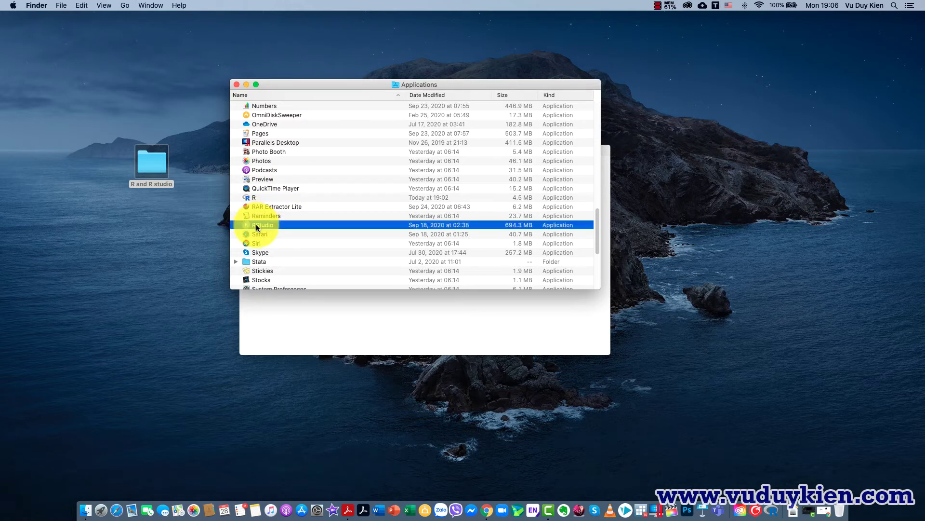
{"action": "double_click", "coordinate": [256, 225]}
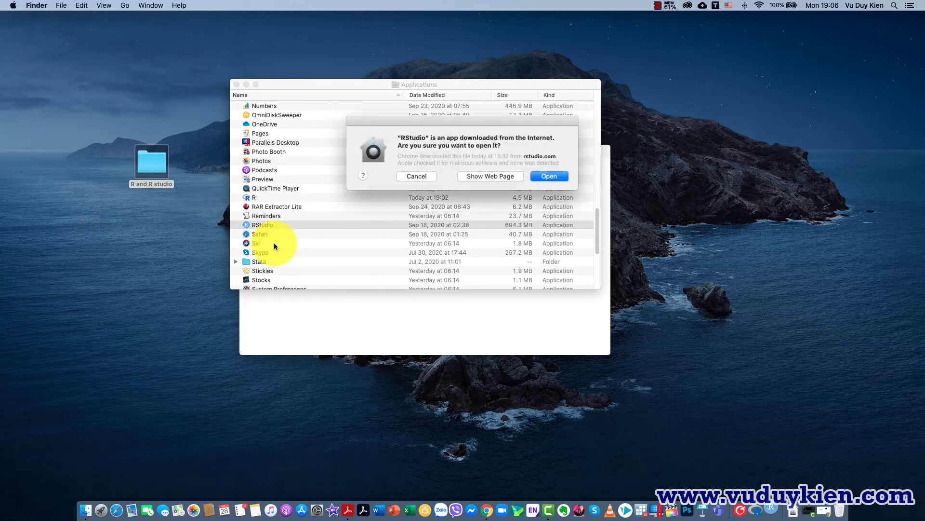
{"action": "left_click", "coordinate": [548, 175]}
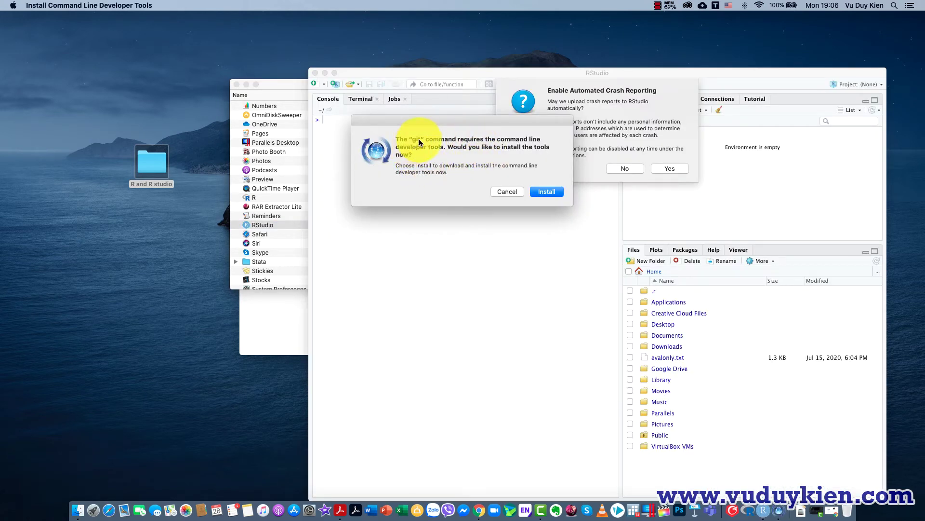
Step: Try to install the command line developer tools required by git, agreeing to the Command Line Tools license
{"action": "left_click", "coordinate": [542, 191]}
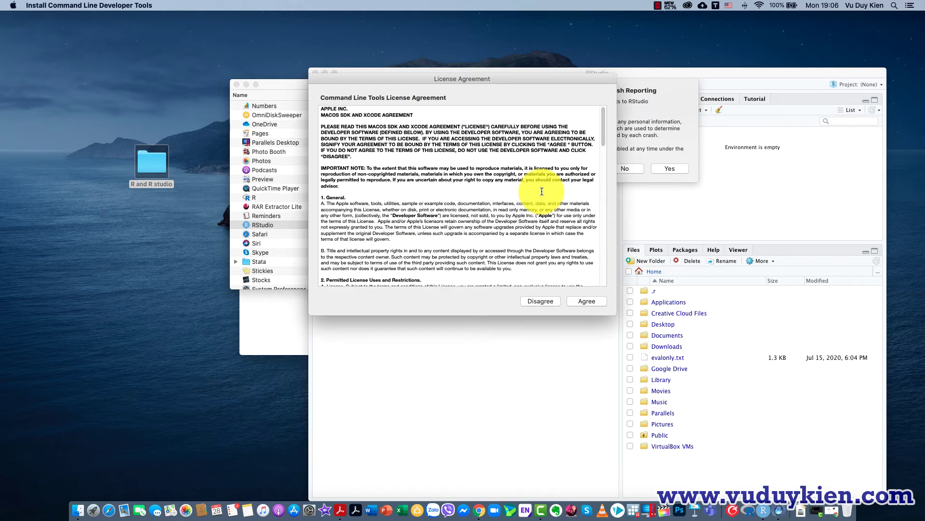
{"action": "left_click_drag", "start_coordinate": [601, 124], "coordinate": [600, 285]}
{"action": "left_click", "coordinate": [594, 300]}
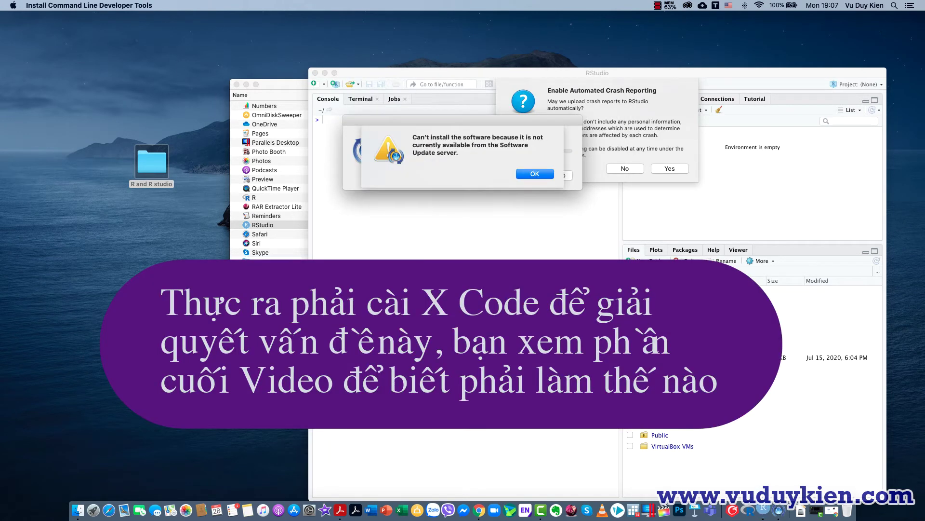
{"action": "left_click", "coordinate": [535, 174]}
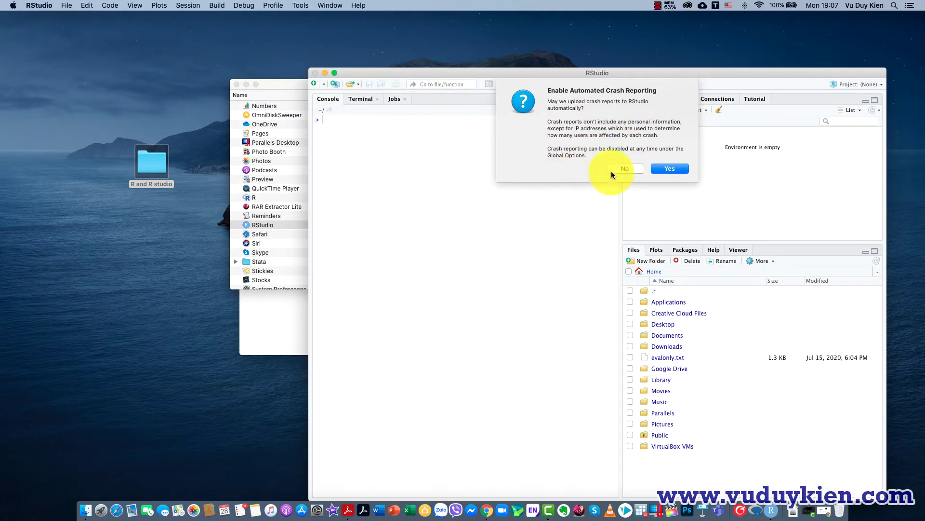
Step: Allow automated crash reporting for RStudio, and reposition and enlarge its window on the desktop
{"action": "left_click", "coordinate": [677, 168]}
{"action": "left_click_drag", "start_coordinate": [657, 74], "coordinate": [477, 22]}
{"action": "left_click_drag", "start_coordinate": [702, 444], "coordinate": [772, 485]}
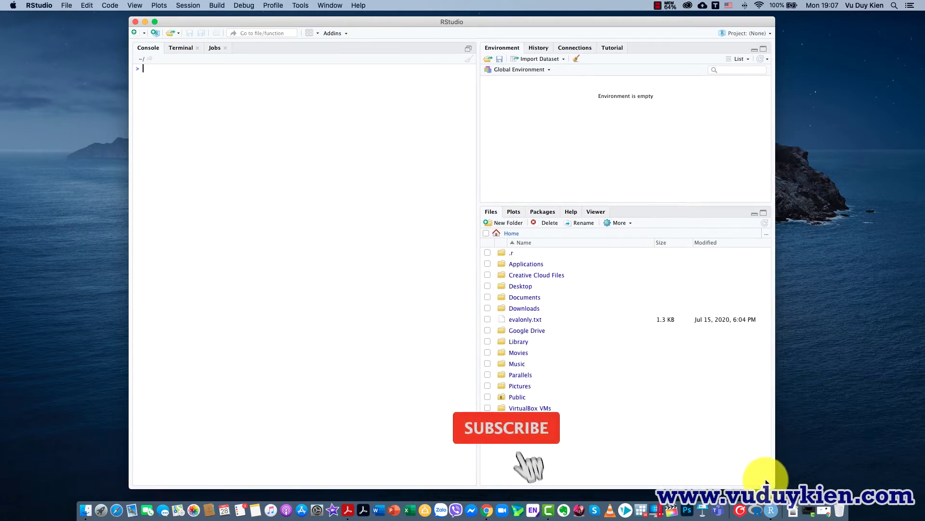
Step: Look over the available menu commands and the Environment, History, Connections and Tutorial views, returning to Environment
{"action": "left_click", "coordinate": [66, 6]}
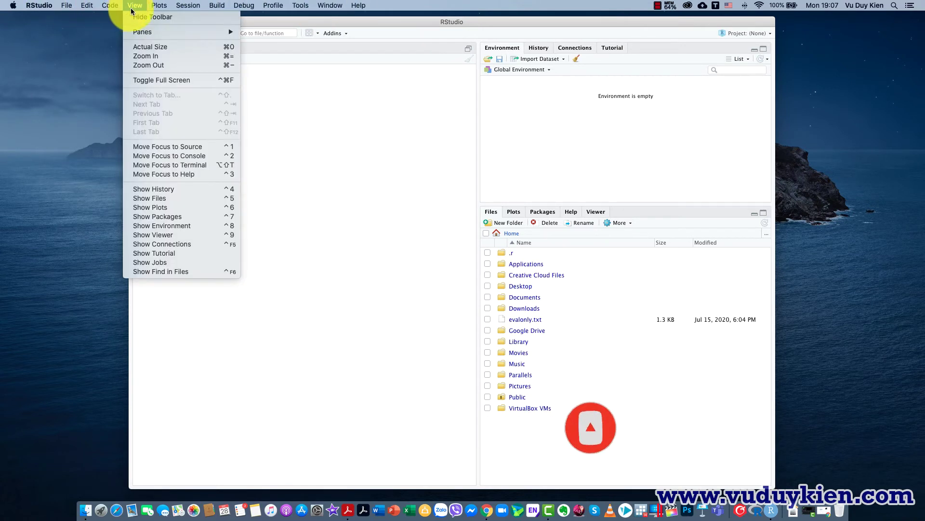
{"action": "left_click", "coordinate": [304, 152]}
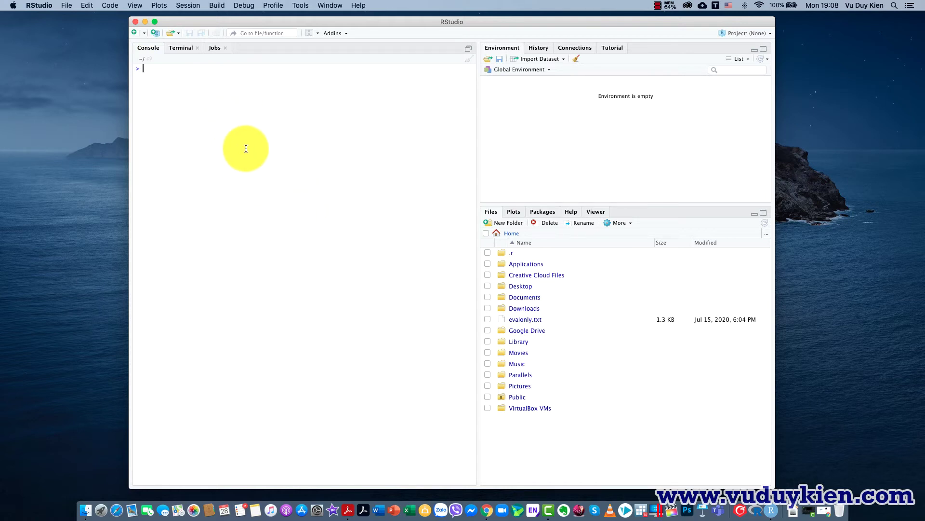
{"action": "left_click", "coordinate": [539, 47]}
{"action": "left_click", "coordinate": [577, 47]}
{"action": "left_click", "coordinate": [613, 48]}
{"action": "left_click", "coordinate": [502, 49]}
{"action": "left_click", "coordinate": [538, 47]}
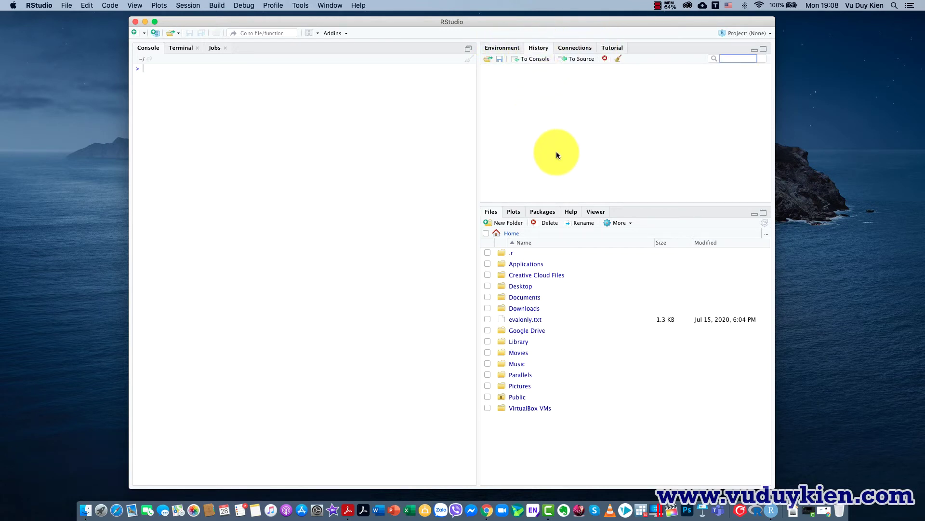
{"action": "left_click", "coordinate": [502, 49]}
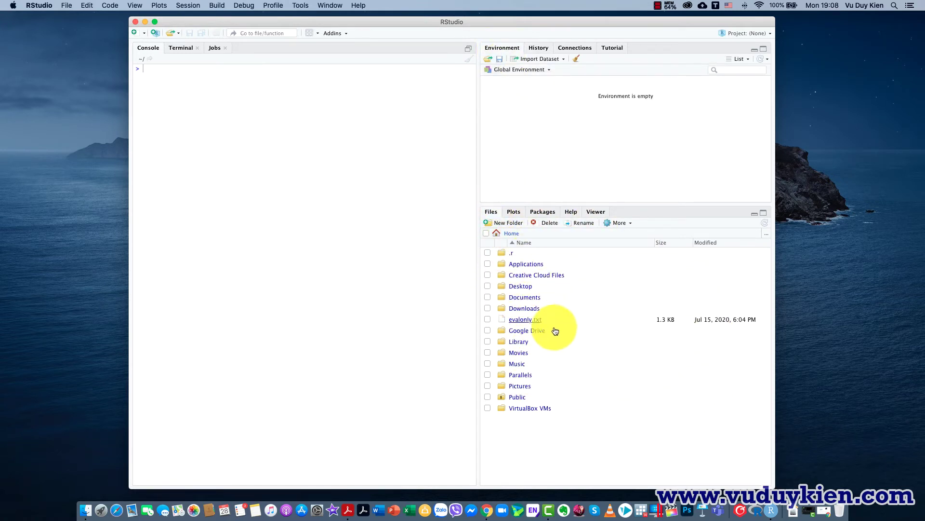
Step: Examine the Plots, Packages, Help and Viewer views, and return to the home folder's file listing
{"action": "left_click", "coordinate": [514, 212]}
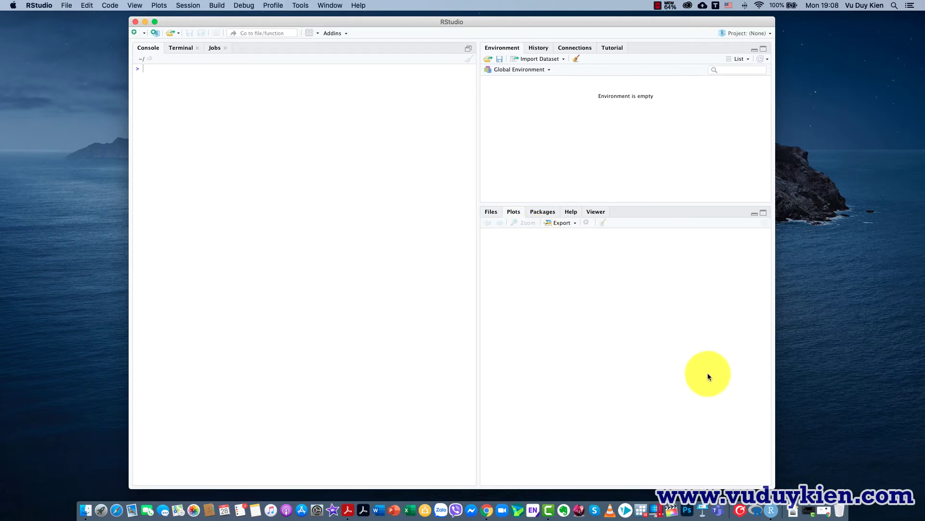
{"action": "left_click", "coordinate": [545, 212]}
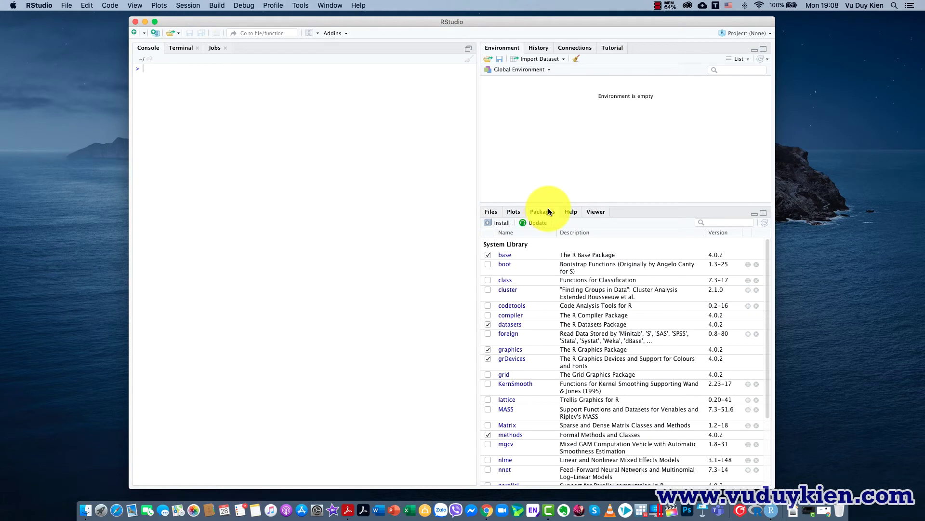
{"action": "left_click", "coordinate": [571, 212]}
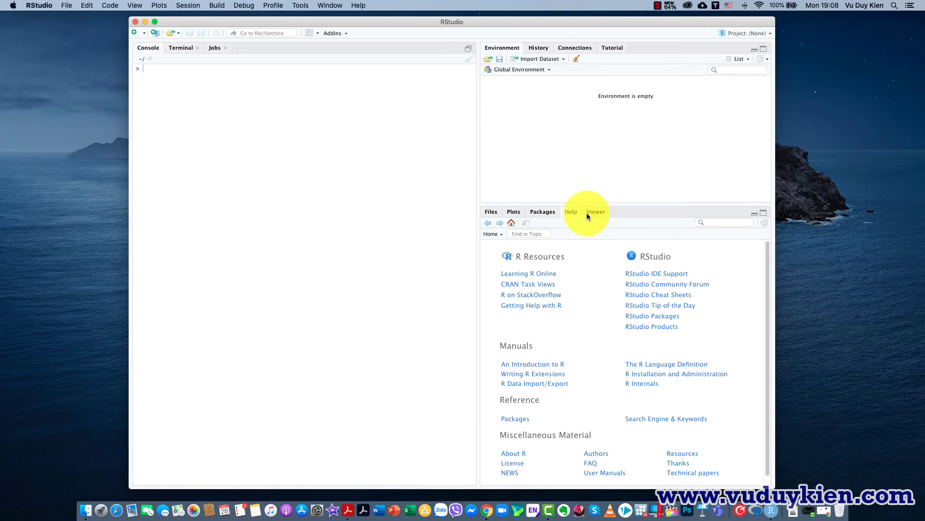
{"action": "left_click", "coordinate": [593, 211]}
{"action": "left_click", "coordinate": [574, 211]}
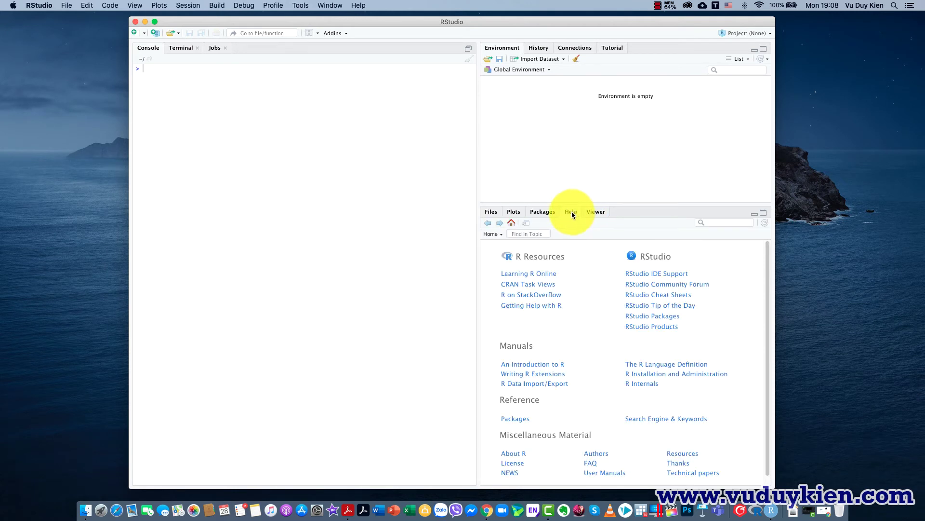
{"action": "left_click", "coordinate": [491, 212]}
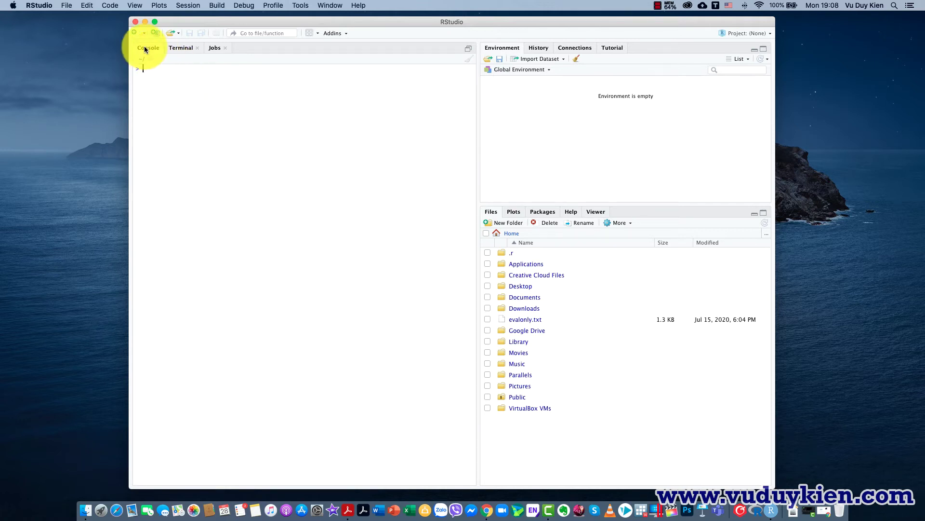
Step: Create a new blank R Script in the source editor above the console
{"action": "left_click", "coordinate": [143, 34]}
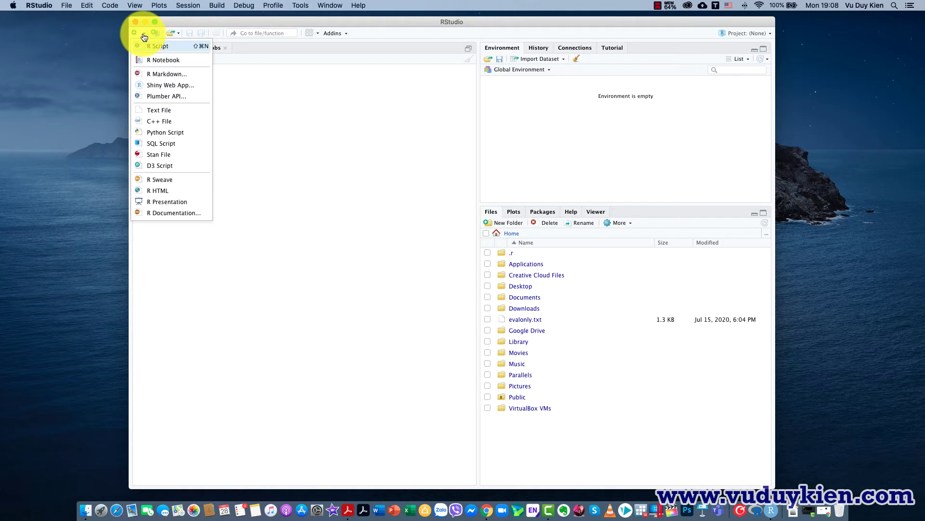
{"action": "left_click", "coordinate": [143, 38]}
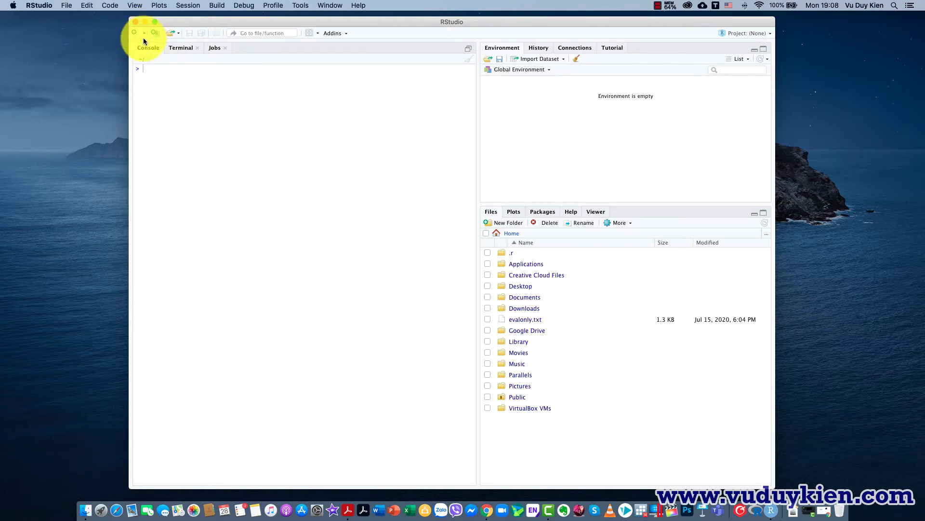
{"action": "left_click", "coordinate": [144, 35]}
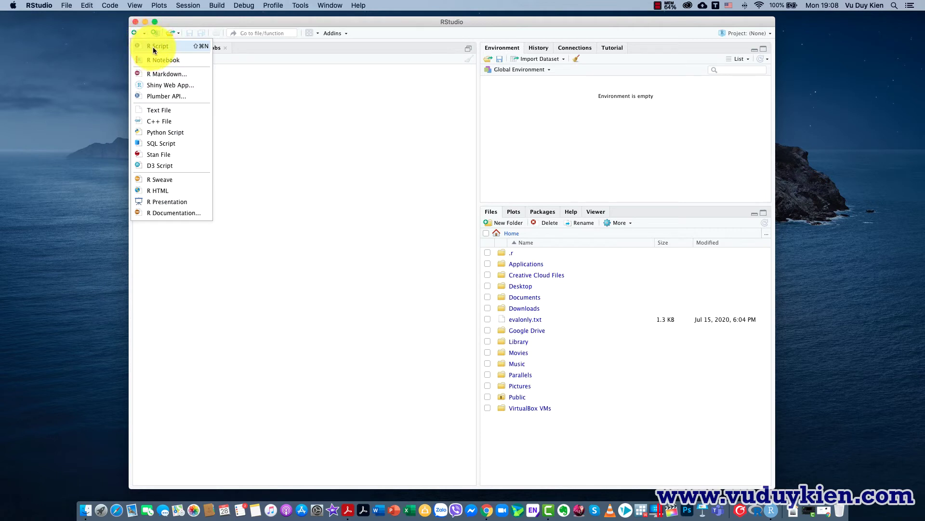
{"action": "left_click", "coordinate": [155, 47]}
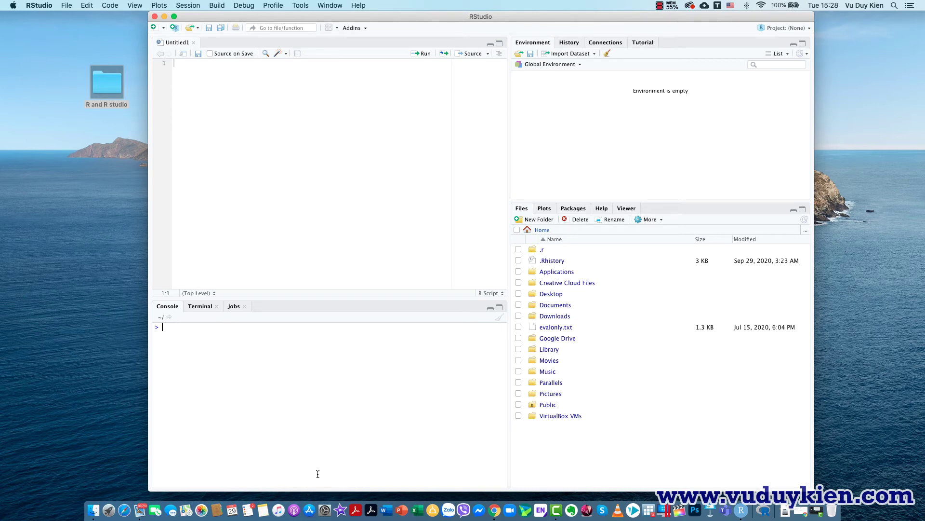
Step: Switch to the App Store and start a search for an app
{"action": "left_click", "coordinate": [309, 511]}
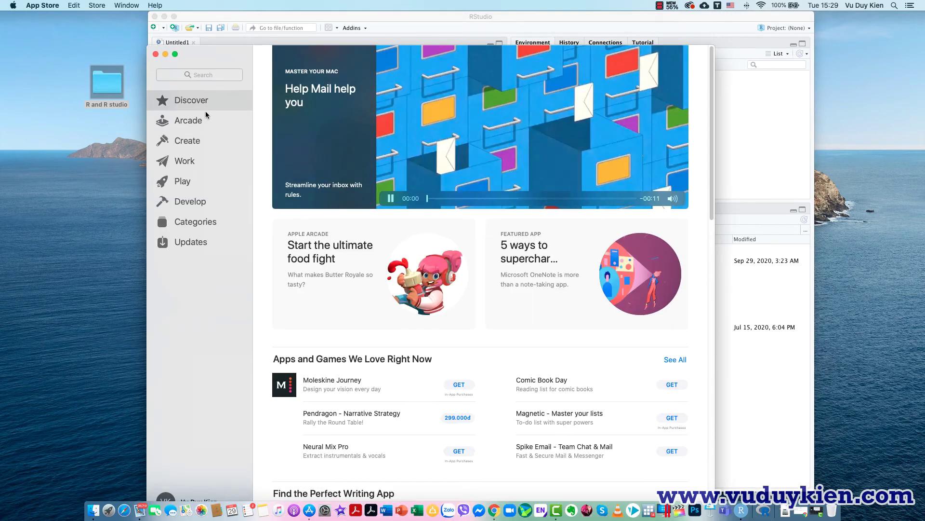
{"action": "left_click", "coordinate": [193, 75]}
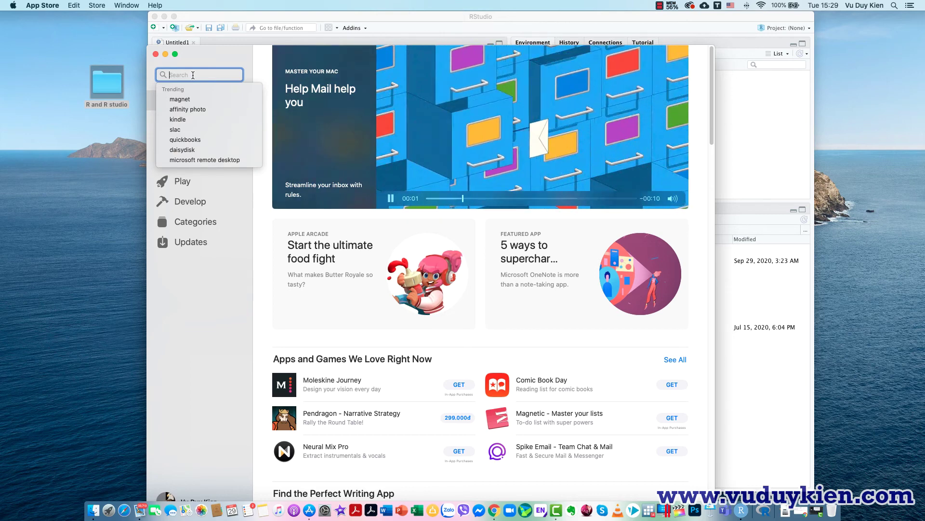